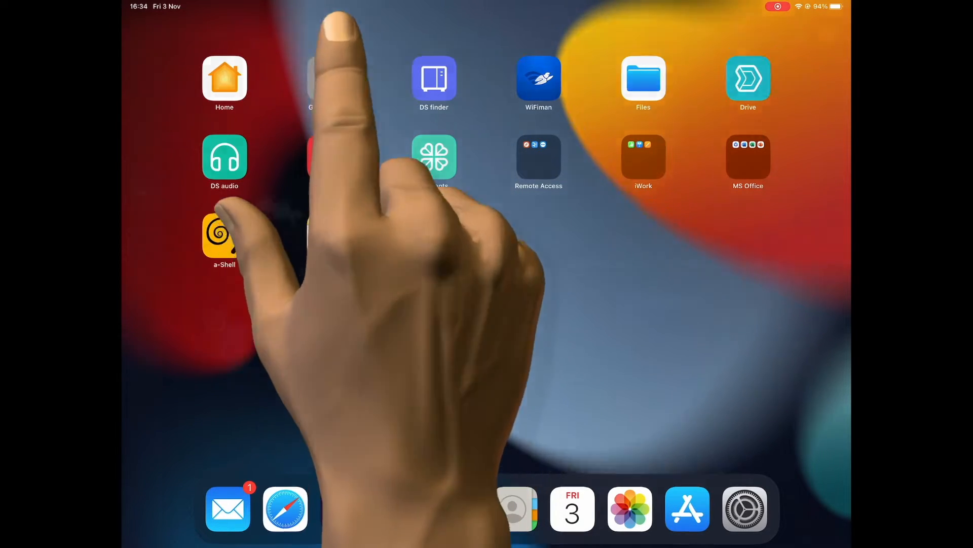
Step: Launch Google Home, review the home's device list, and bring up the Wi-Fi network's details
click(329, 78)
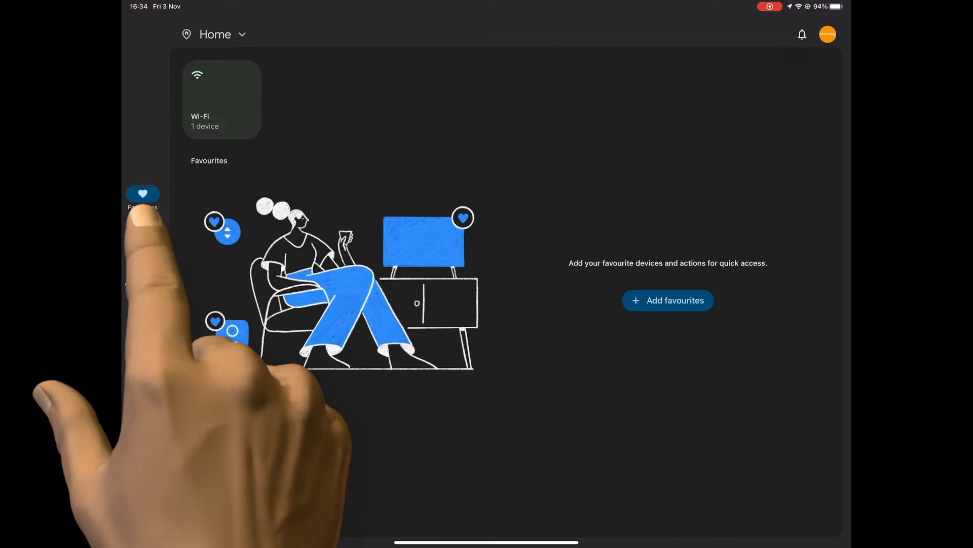
click(142, 236)
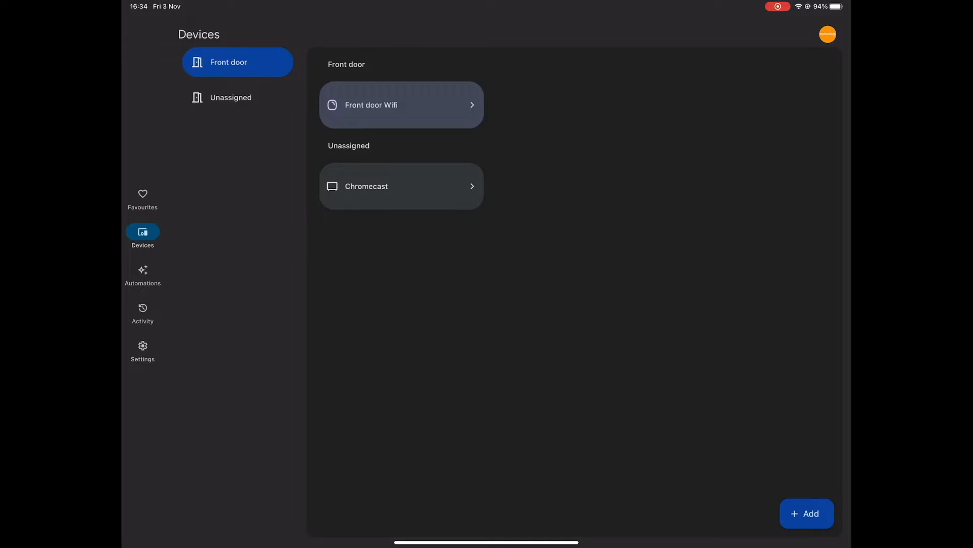
click(143, 199)
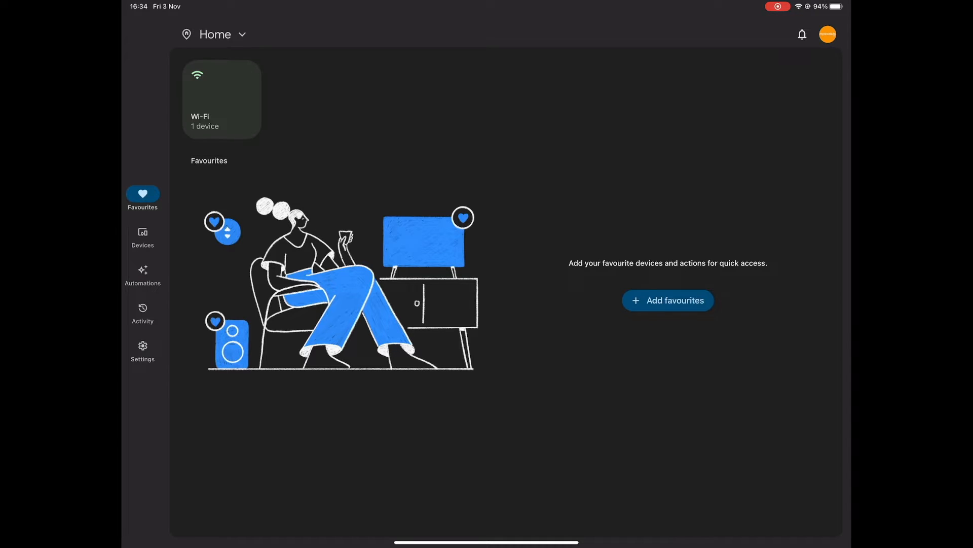
click(219, 98)
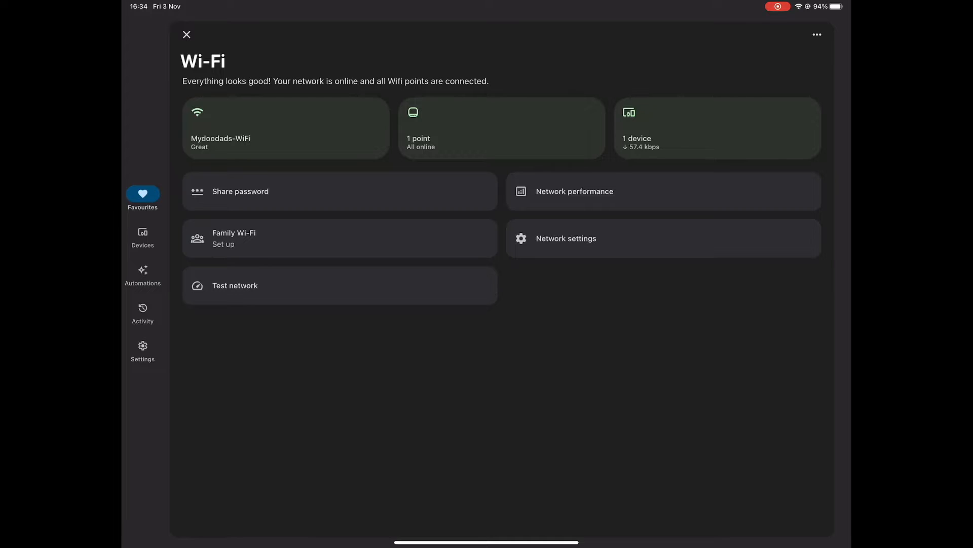
Step: Go into the home network settings showing the restart and factory reset options
click(601, 238)
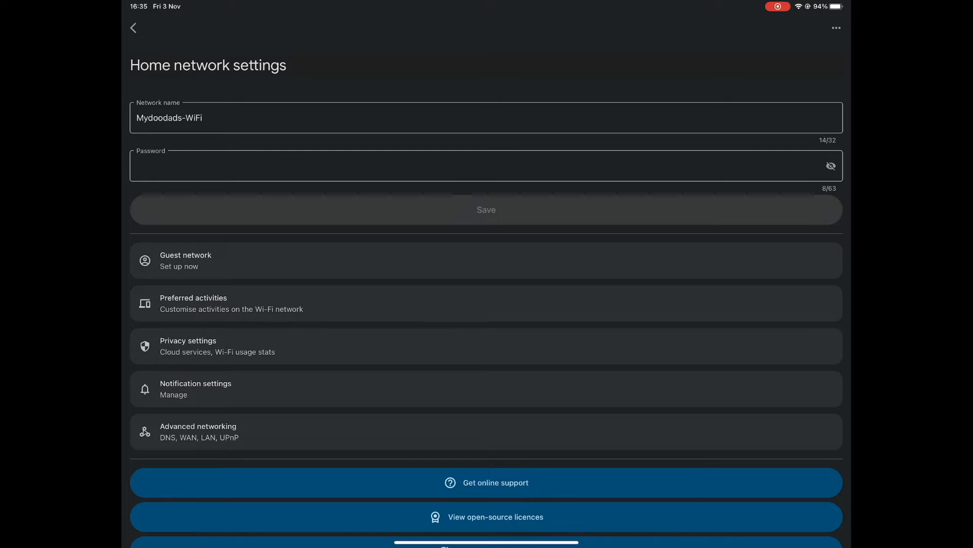
scroll(485, 304, down, 2)
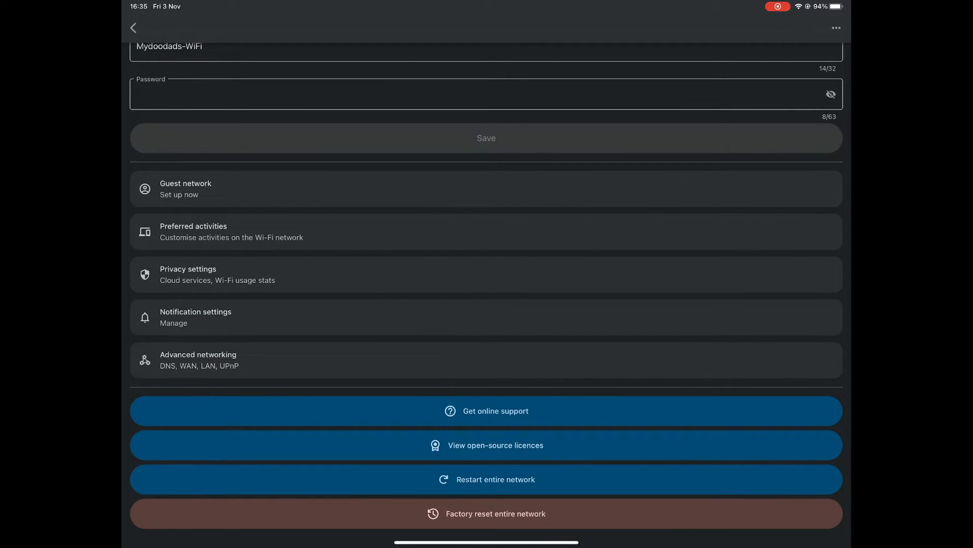
Step: Factory reset the entire Nest Wifi network, confirm it, and acknowledge completion
click(586, 511)
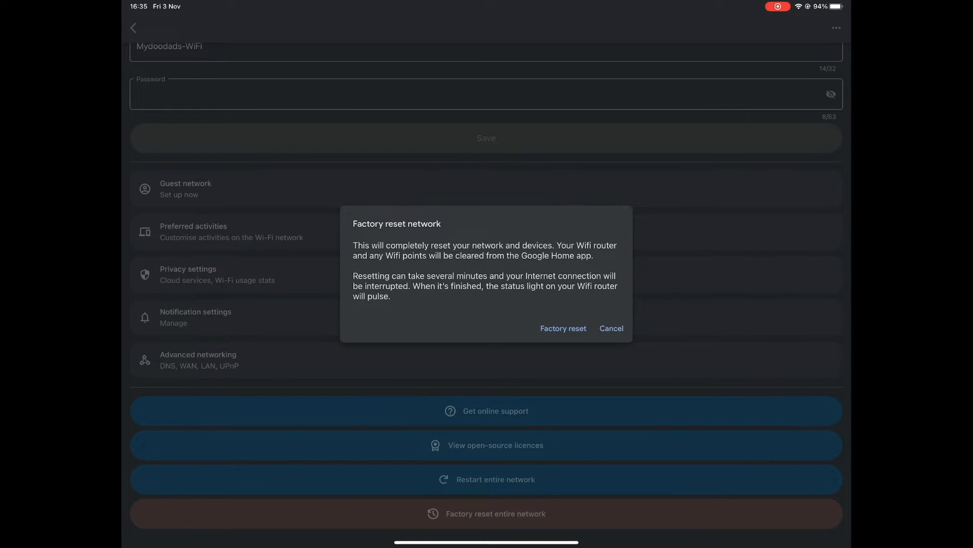
click(563, 328)
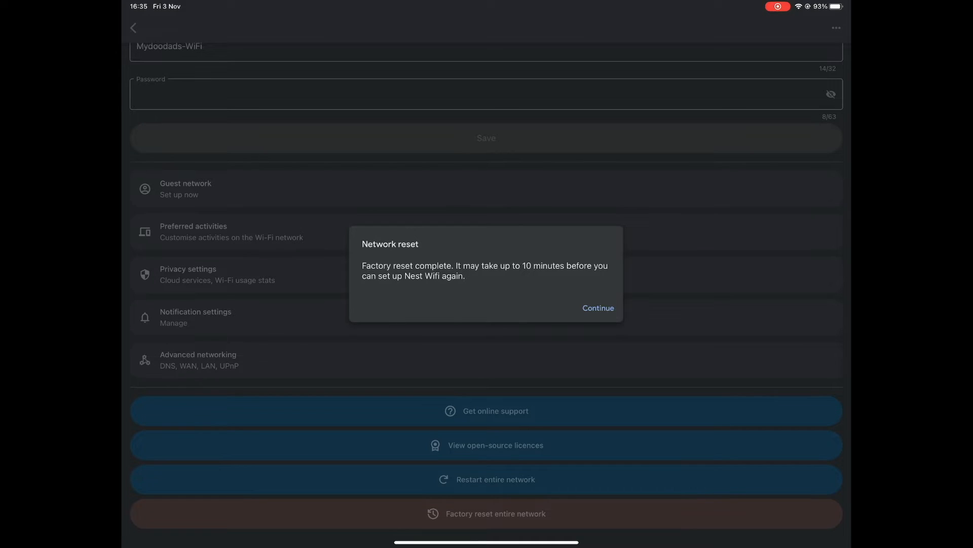
click(598, 308)
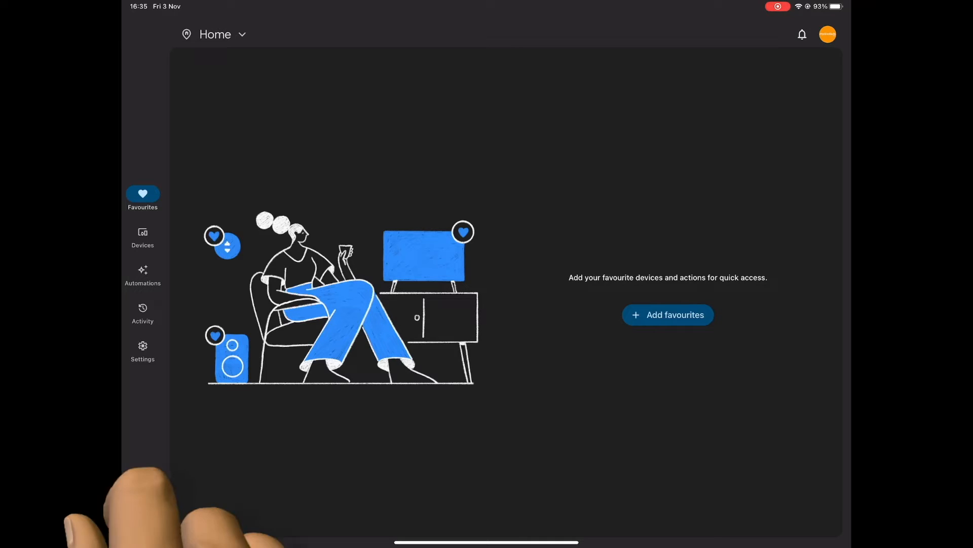
Step: Confirm only the Chromecast remains in Devices, then close Google Home to the iPad Home Screen
click(142, 237)
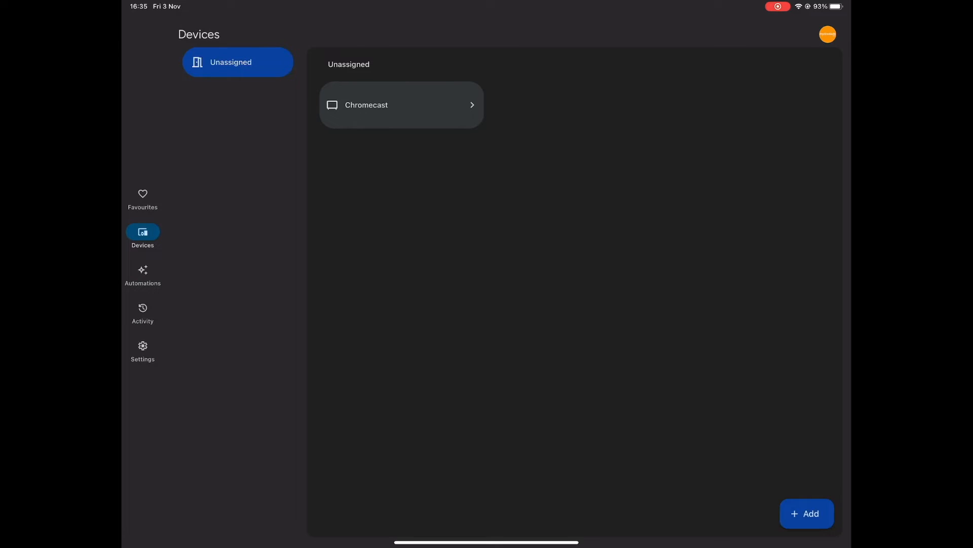
click(142, 198)
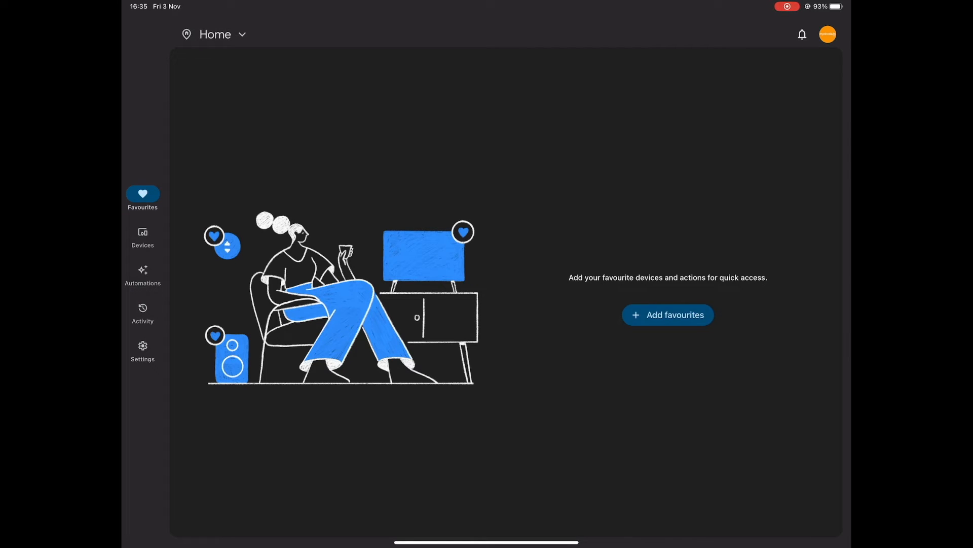
key(super+h)
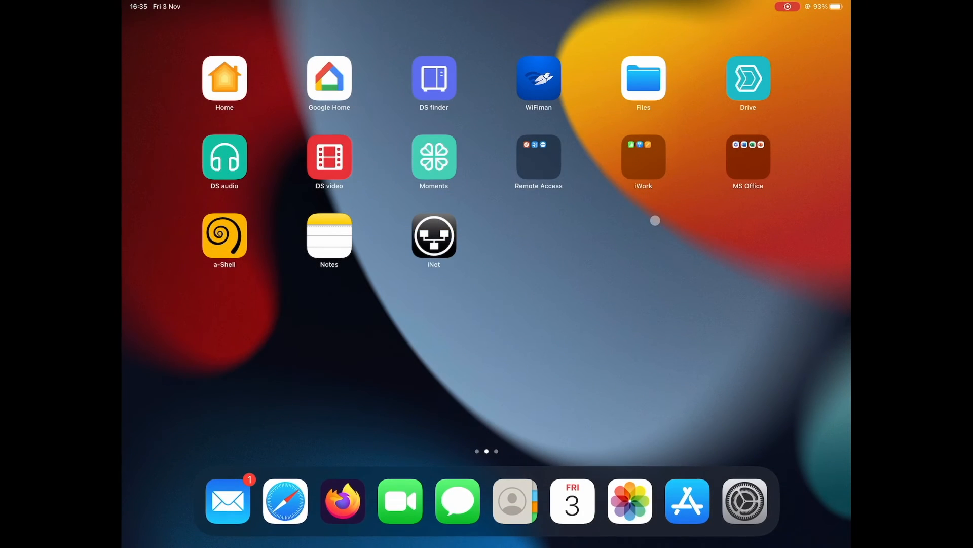